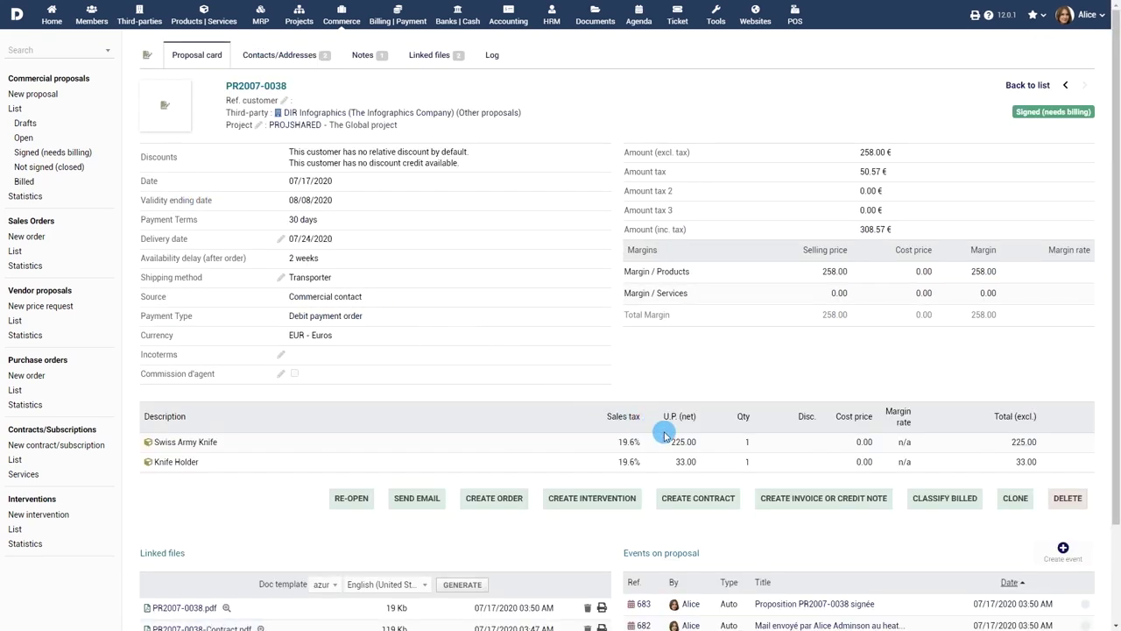
- Start an invoice from signed proposal PR2007-0038, review the prefilled form, then open the sales orders list
{"action": "left_click", "coordinate": [838, 506]}
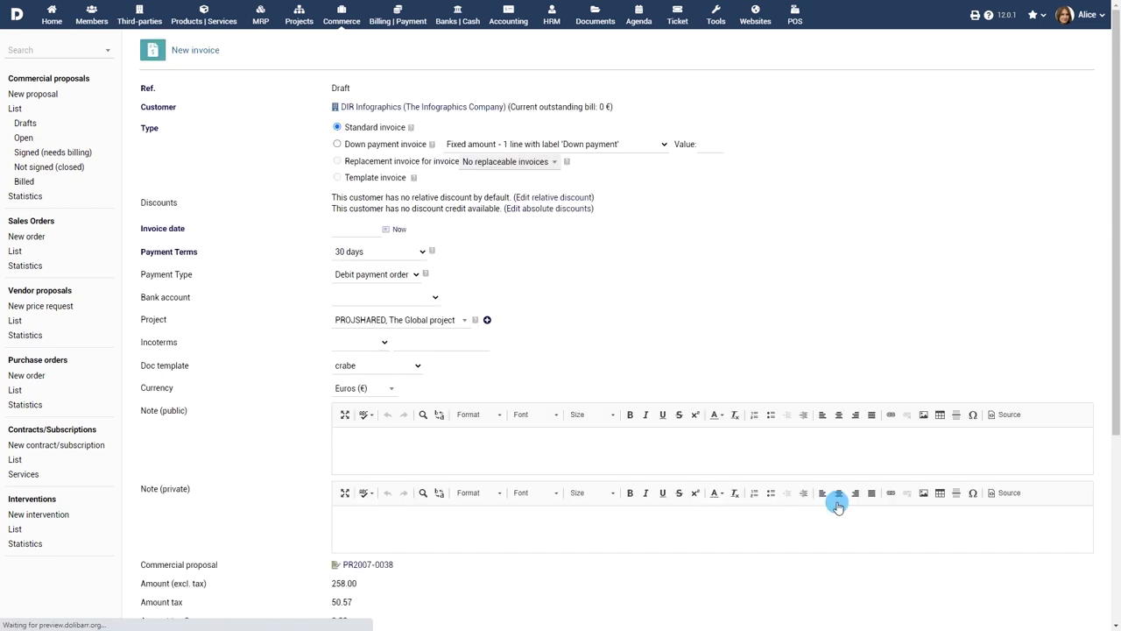
{"action": "scroll", "coordinate": [526, 368], "scroll_direction": "down", "scroll_amount": 2}
{"action": "scroll", "coordinate": [609, 526], "scroll_direction": "up", "scroll_amount": 2}
{"action": "left_click", "coordinate": [17, 253]}
- Look at sales order CO7001-0027, then purchase order CF1303-0004
{"action": "mouse_move", "coordinate": [176, 189]}
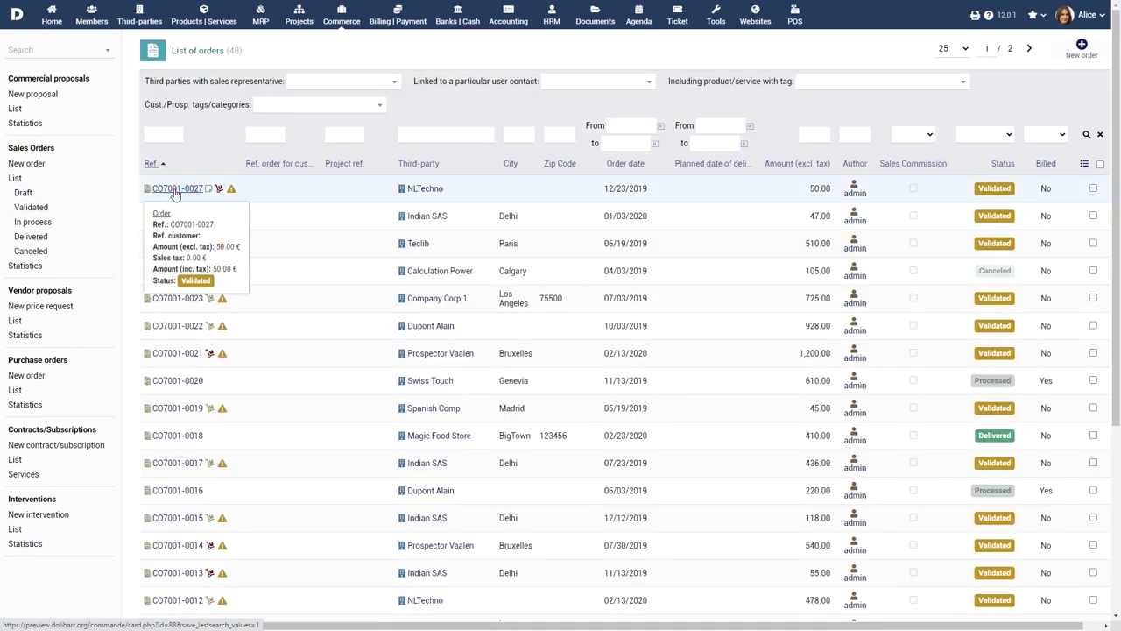
{"action": "left_click", "coordinate": [174, 189]}
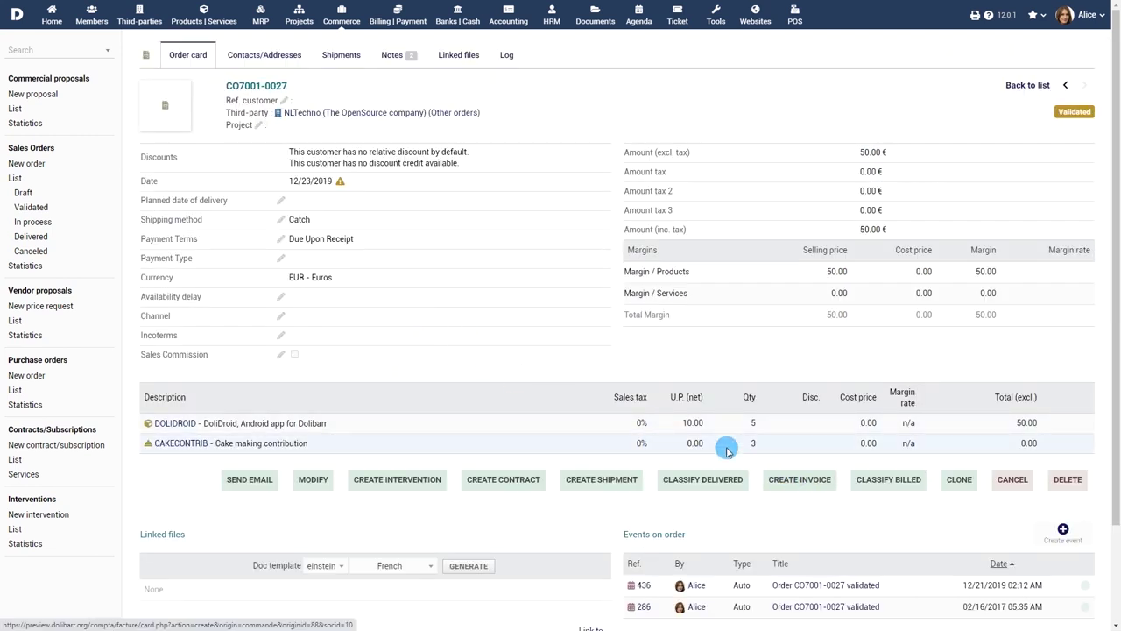
{"action": "left_click", "coordinate": [18, 390]}
{"action": "left_click", "coordinate": [169, 145]}
- Look at contract CT2006-0003, then intervention FI2006-0004
{"action": "left_click", "coordinate": [14, 504]}
{"action": "left_click", "coordinate": [180, 161]}
{"action": "left_click", "coordinate": [28, 515]}
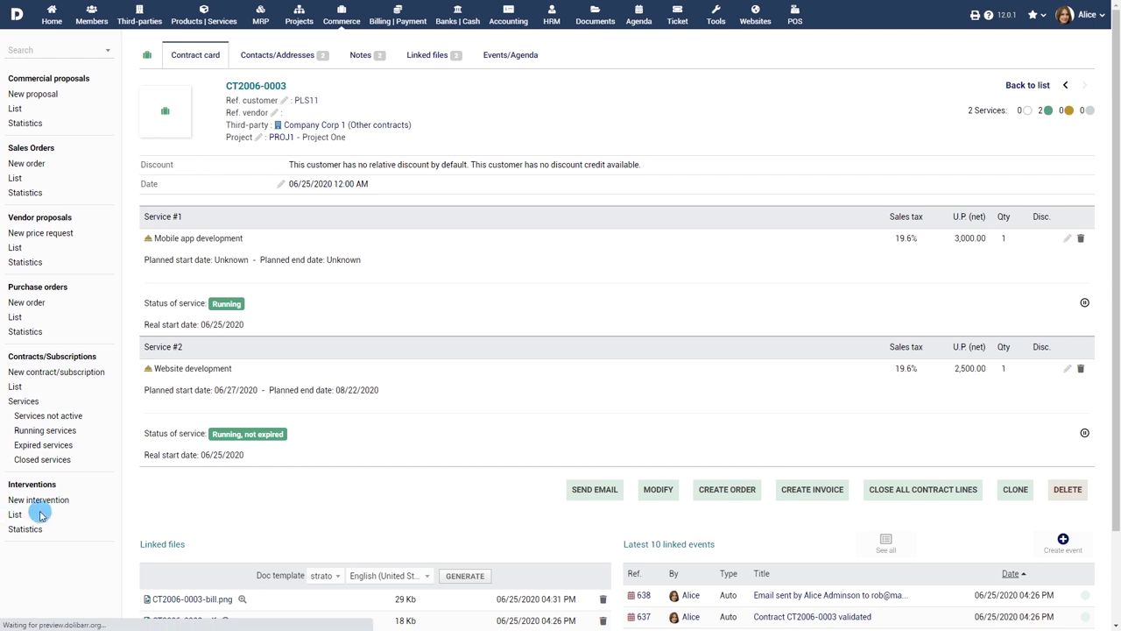
{"action": "left_click", "coordinate": [181, 123]}
{"action": "left_click", "coordinate": [141, 12]}
- Open DIR Infographics and show its Customer tab with proposals, orders and invoices
{"action": "left_click", "coordinate": [692, 104]}
{"action": "left_click", "coordinate": [354, 58]}
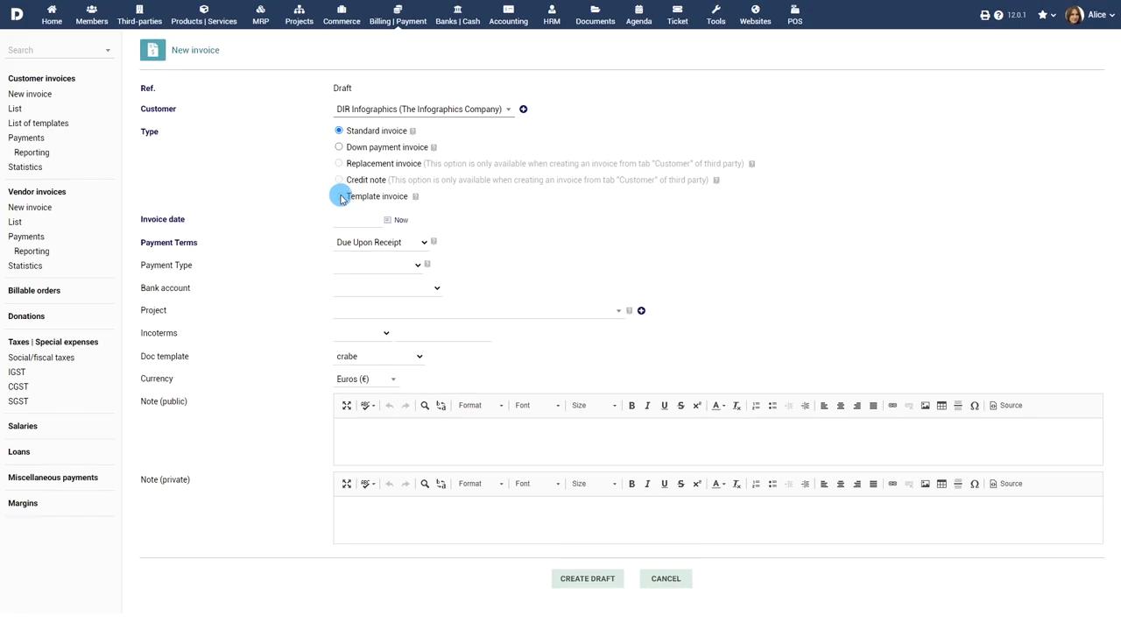
- Set the invoice date to July 20, 30 days terms, and bank transfer to the Swiss bank account
{"action": "left_click", "coordinate": [377, 219]}
{"action": "left_click", "coordinate": [350, 322]}
{"action": "left_click", "coordinate": [400, 242]}
{"action": "left_click", "coordinate": [389, 269]}
{"action": "left_click", "coordinate": [389, 267]}
{"action": "left_click", "coordinate": [394, 290]}
{"action": "left_click", "coordinate": [394, 291]}
{"action": "left_click", "coordinate": [394, 333]}
- Link the invoice to project PROJ1 and keep the currency as Euros
{"action": "left_click", "coordinate": [433, 313]}
{"action": "left_click", "coordinate": [434, 517]}
{"action": "left_click", "coordinate": [386, 379]}
{"action": "left_click", "coordinate": [376, 420]}
- Create the draft and add a product line of quantity 6 at 293.00 with 19.6% tax
{"action": "left_click", "coordinate": [596, 584]}
{"action": "left_click", "coordinate": [250, 464]}
{"action": "left_click", "coordinate": [250, 489]}
{"action": "left_click", "coordinate": [754, 521]}
{"action": "left_click", "coordinate": [763, 563]}
{"action": "left_click", "coordinate": [811, 520]}
{"action": "type", "text": "293"}
{"action": "double_click", "coordinate": [858, 521]}
{"action": "type", "text": "6"}
{"action": "left_click", "coordinate": [1053, 522]}
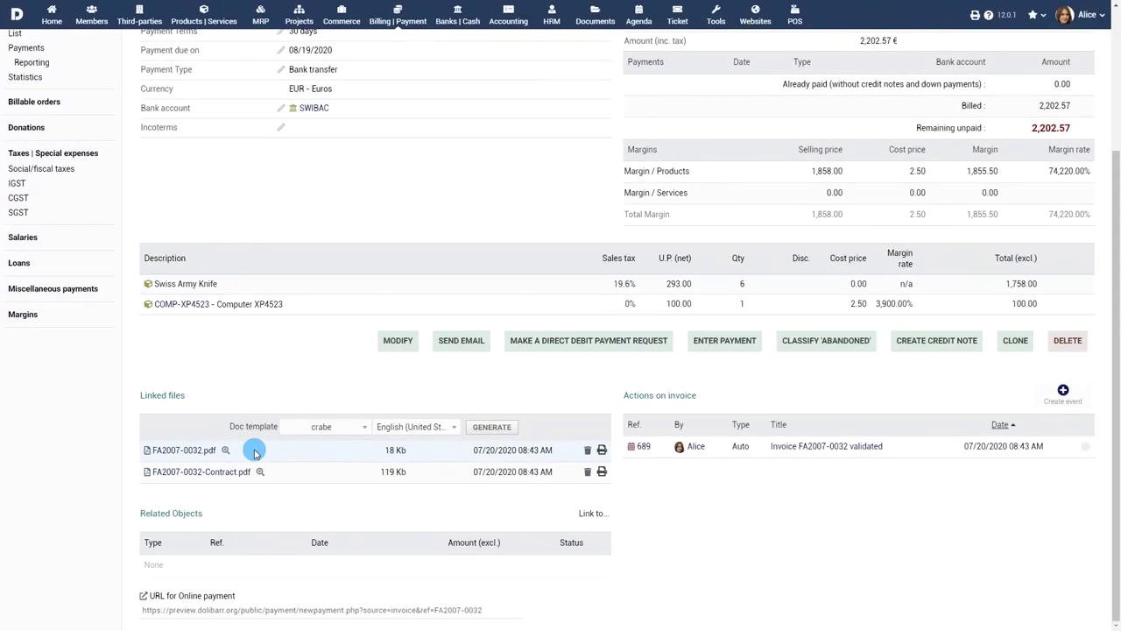
- Scroll back to the top of validated invoice FA2007-0032
{"action": "scroll", "coordinate": [254, 453], "scroll_direction": "up", "scroll_amount": 2}
- Start an email for invoice FA2007-0032 and enter the customer contact's e-mail as receiver
{"action": "left_click", "coordinate": [465, 529]}
{"action": "left_click", "coordinate": [368, 289]}
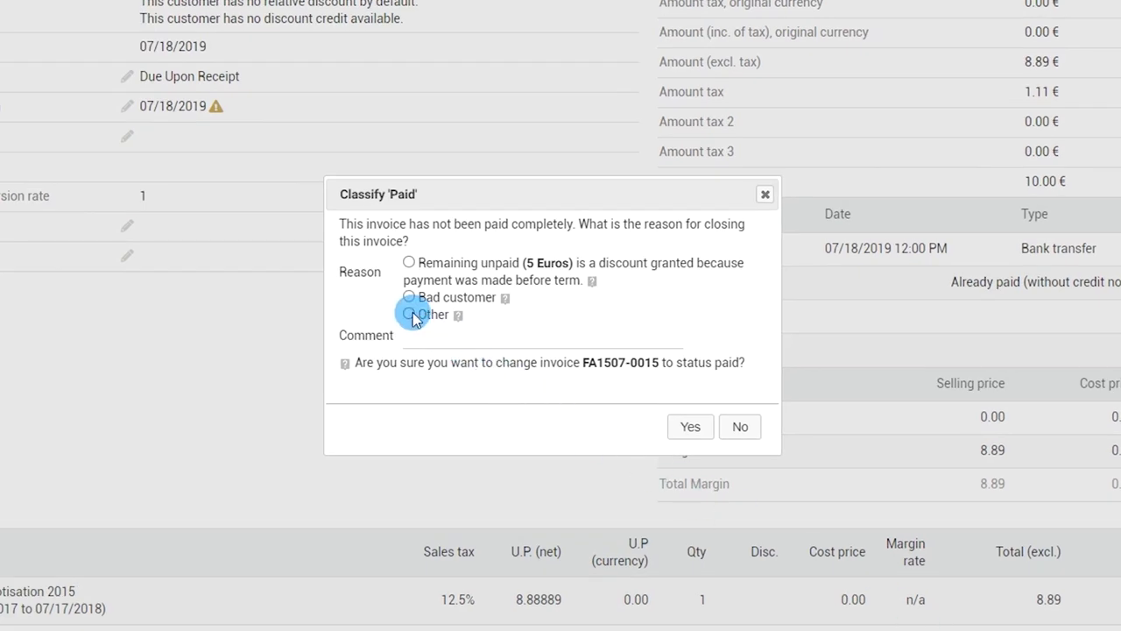
- Close FA1507-0015 as paid with reason Other and a 'Partial returns' comment
{"action": "left_click", "coordinate": [409, 313]}
{"action": "left_click", "coordinate": [504, 345]}
{"action": "left_click", "coordinate": [506, 346]}
{"action": "type", "text": "Partial returns from the customer"}
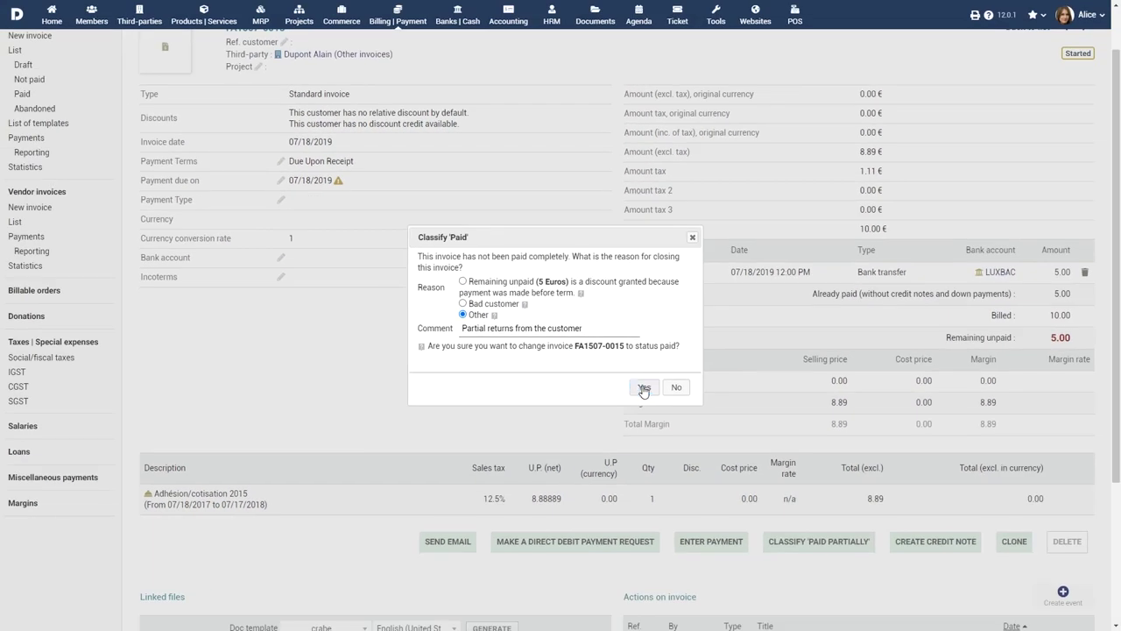
{"action": "left_click", "coordinate": [682, 427]}
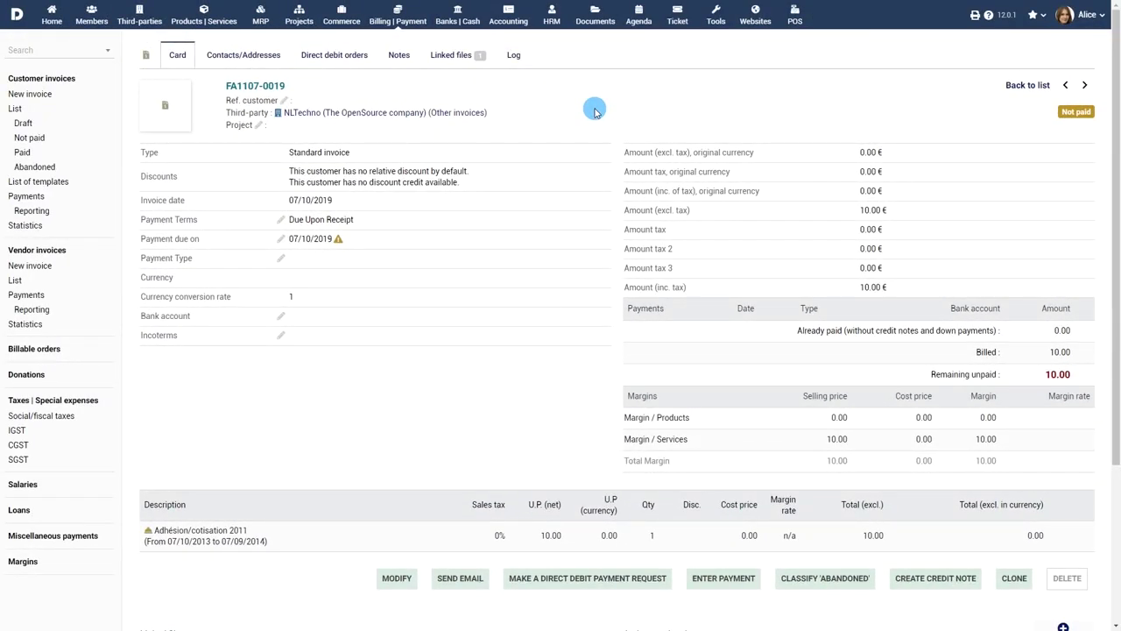
- Abandon invoice FA1107-0019 with Bad customer as the reason
{"action": "left_click", "coordinate": [821, 582]}
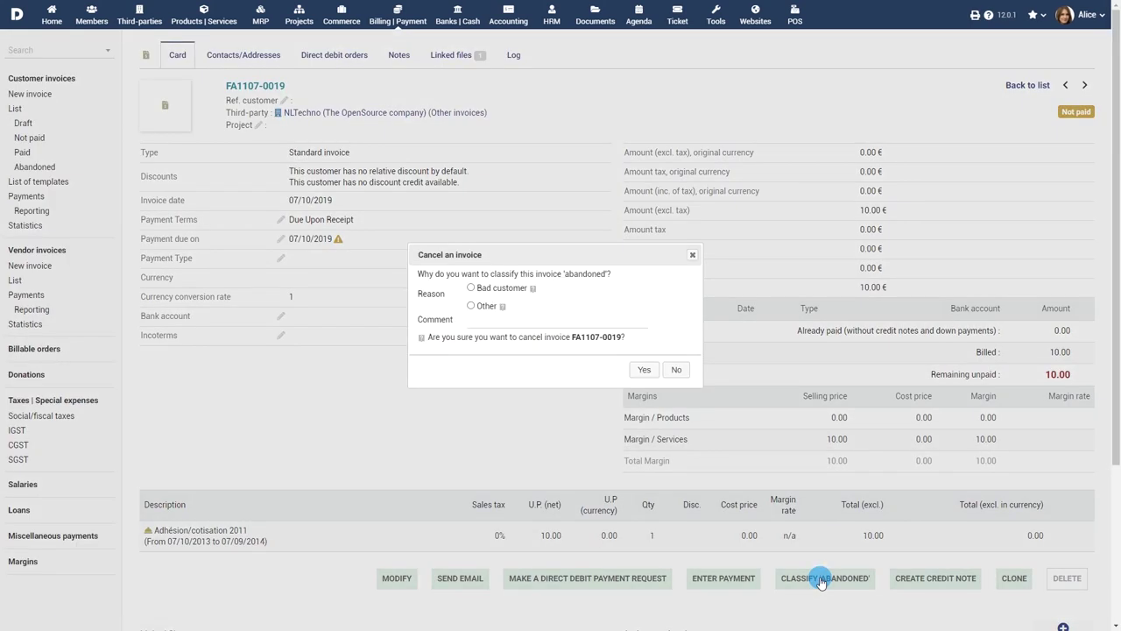
{"action": "left_click", "coordinate": [471, 288]}
{"action": "left_click", "coordinate": [687, 397]}
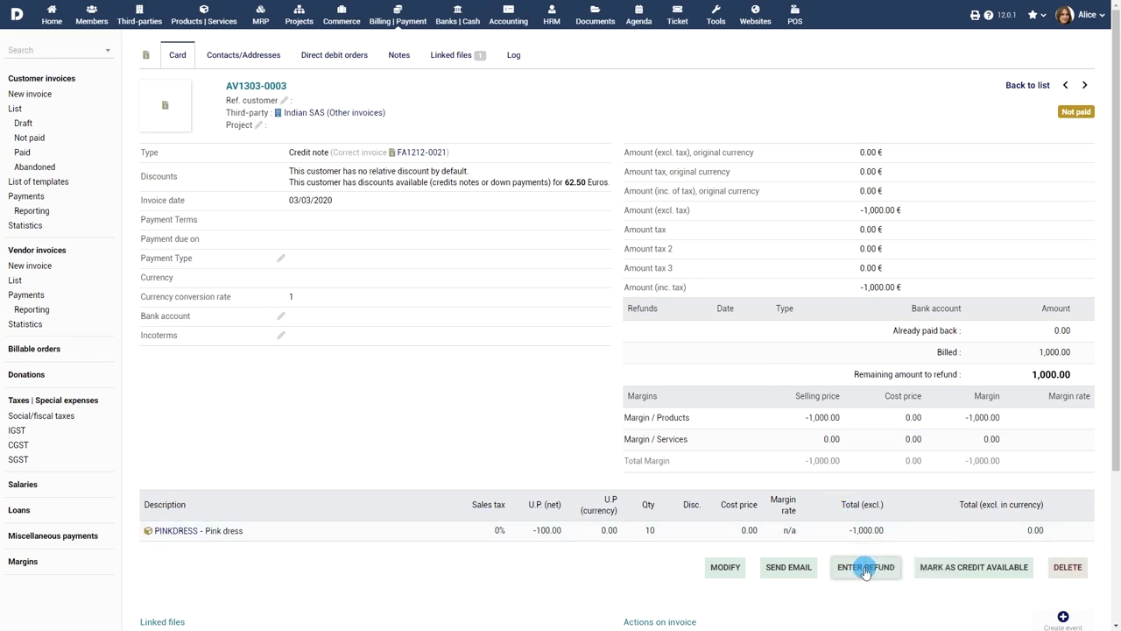
- Record a 1,000 cash refund on AV1303-0003 from the Account for cash
{"action": "left_click", "coordinate": [866, 569]}
{"action": "left_click", "coordinate": [376, 133]}
{"action": "left_click", "coordinate": [350, 166]}
{"action": "left_click", "coordinate": [386, 155]}
{"action": "left_click", "coordinate": [372, 177]}
{"action": "left_click", "coordinate": [1056, 353]}
{"action": "left_click", "coordinate": [623, 407]}
{"action": "left_click", "coordinate": [1020, 425]}
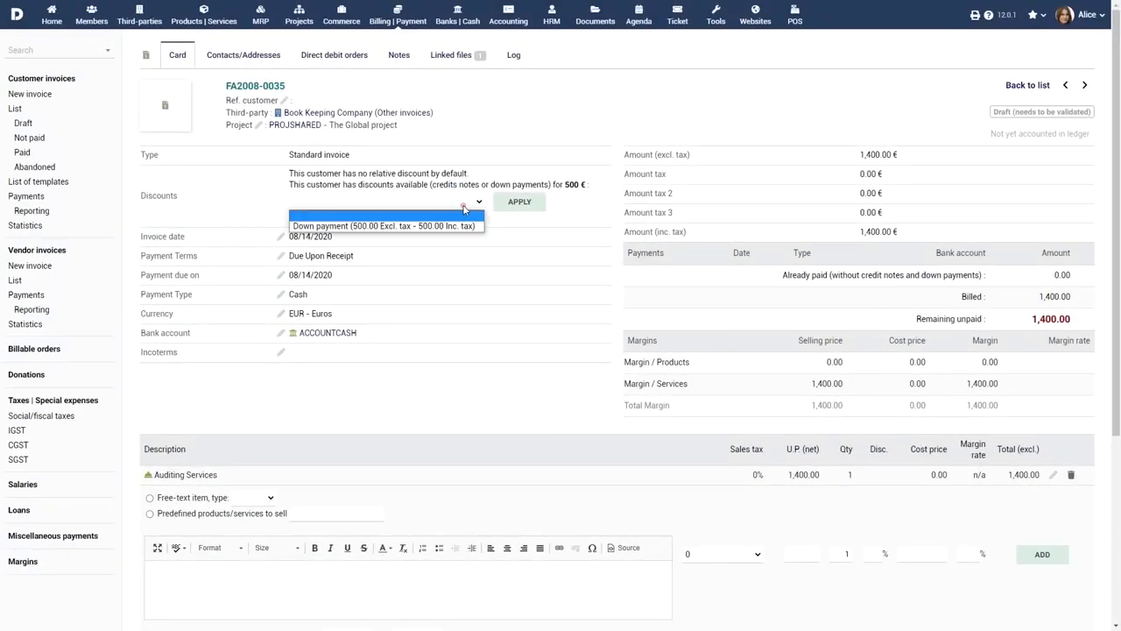
- Apply the 500.00 down payment discount to draft invoice FA2008-0035
{"action": "left_click", "coordinate": [438, 226]}
{"action": "left_click", "coordinate": [522, 202]}
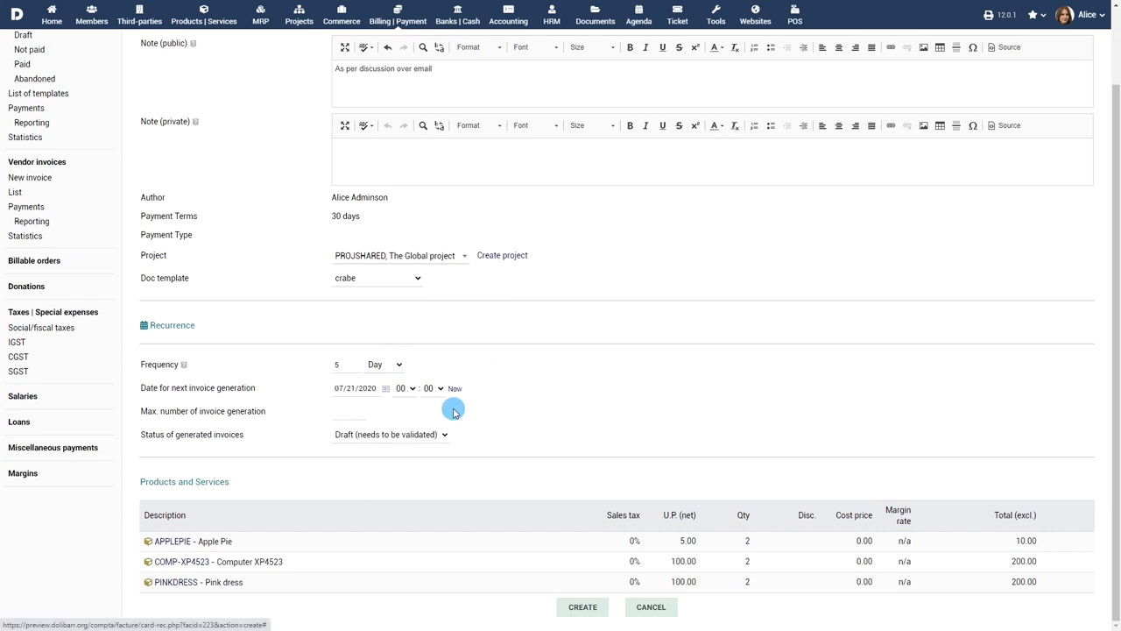
- Create the template with at most 3 generations, producing Validated (needs to be paid) invoices
{"action": "left_click", "coordinate": [350, 411]}
{"action": "type", "text": "3"}
{"action": "left_click", "coordinate": [390, 434]}
{"action": "left_click", "coordinate": [408, 457]}
{"action": "left_click", "coordinate": [584, 611]}
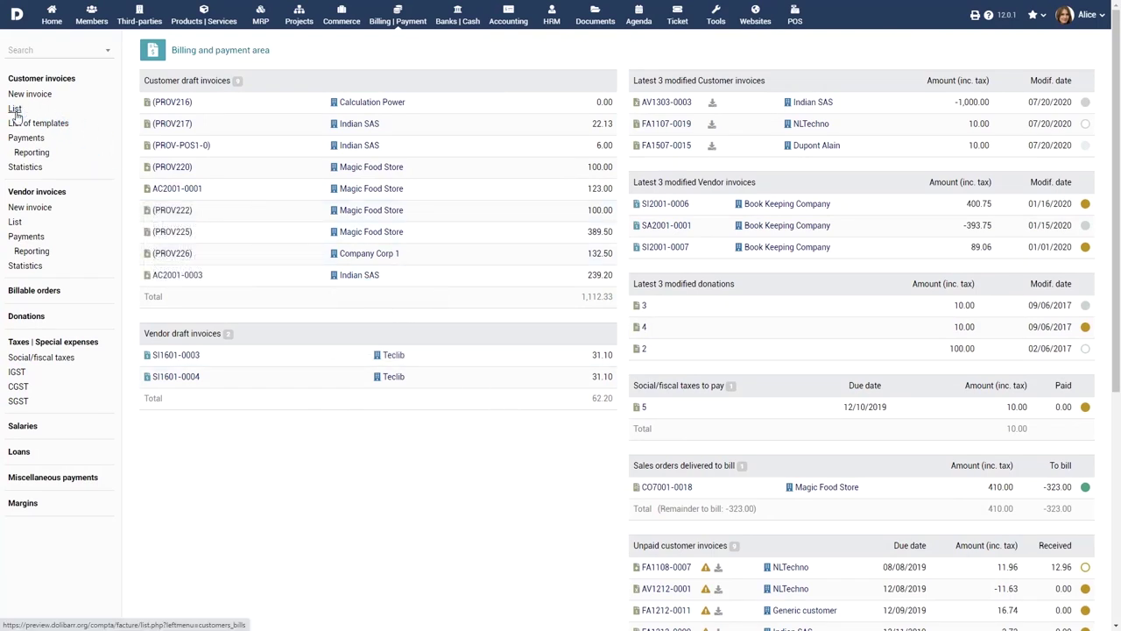
- Filter the customer invoice list by Draft, Not paid, Paid and Abandoned, then view customer payments
{"action": "left_click", "coordinate": [15, 110]}
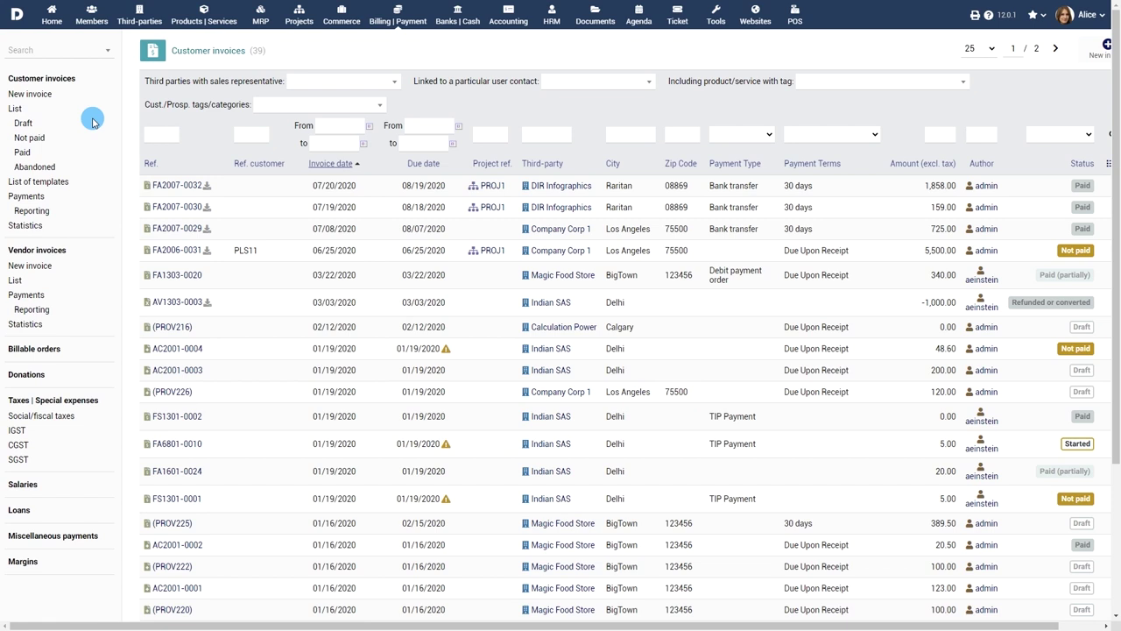
{"action": "left_click", "coordinate": [23, 124]}
{"action": "left_click", "coordinate": [27, 139]}
{"action": "left_click", "coordinate": [21, 154]}
{"action": "left_click", "coordinate": [26, 168]}
{"action": "left_click", "coordinate": [27, 196]}
- Create the June 2020 customer payments report under Payments Reporting
{"action": "left_click", "coordinate": [33, 154]}
{"action": "left_click", "coordinate": [153, 80]}
{"action": "left_click", "coordinate": [155, 148]}
{"action": "left_click", "coordinate": [237, 81]}
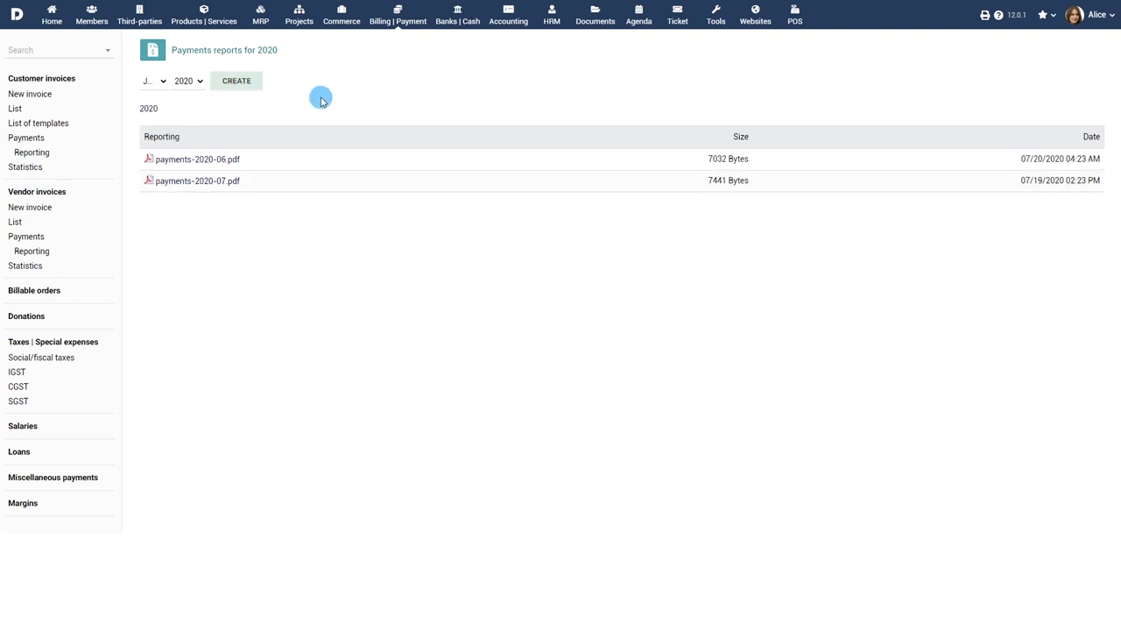